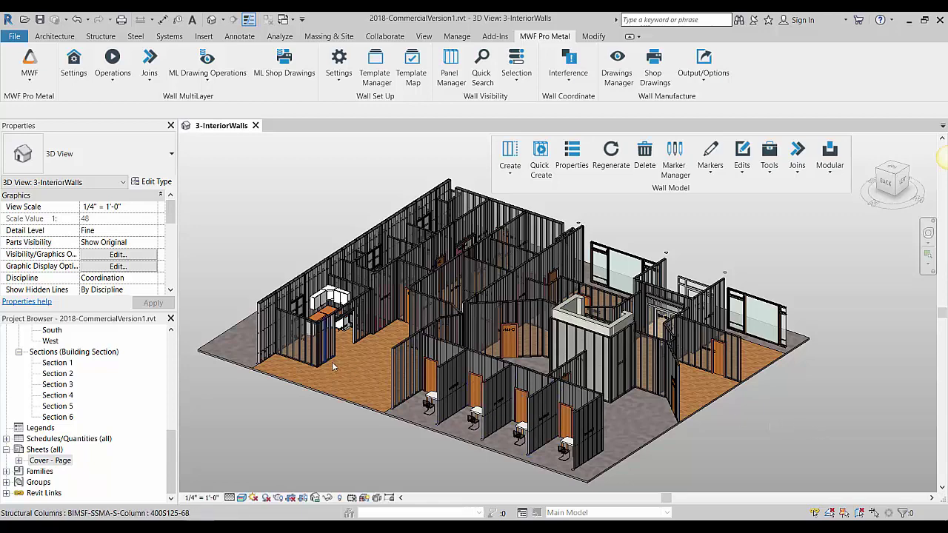
# Generate the shop drawing of the short wall panel beside the kitchen doorway, using the 11x17 option file
pyautogui.scroll(5, 389, 340)
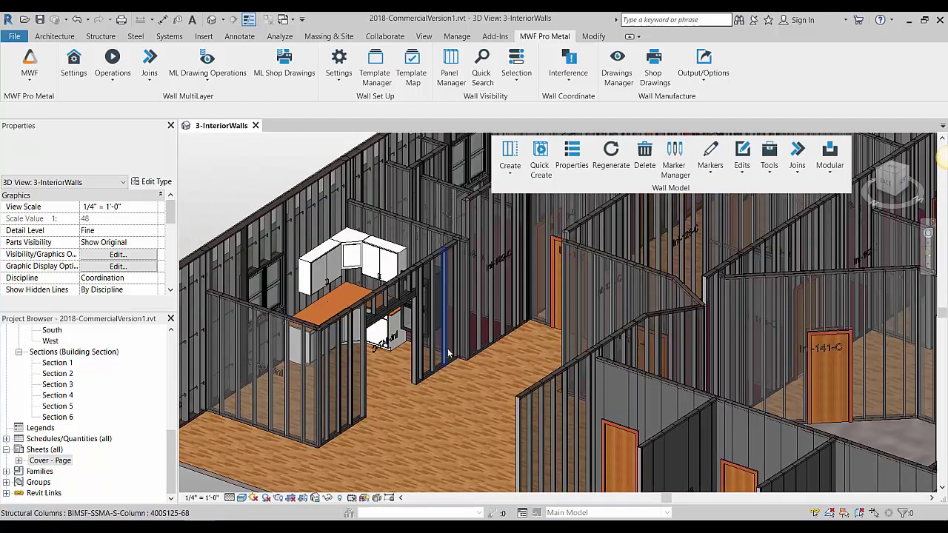
pyautogui.click(449, 353)
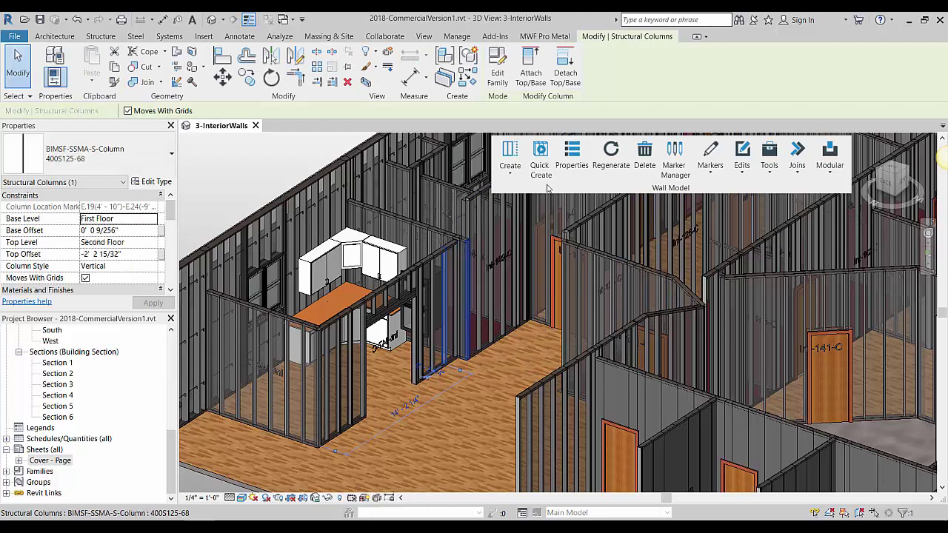
pyautogui.click(547, 36)
pyautogui.click(653, 65)
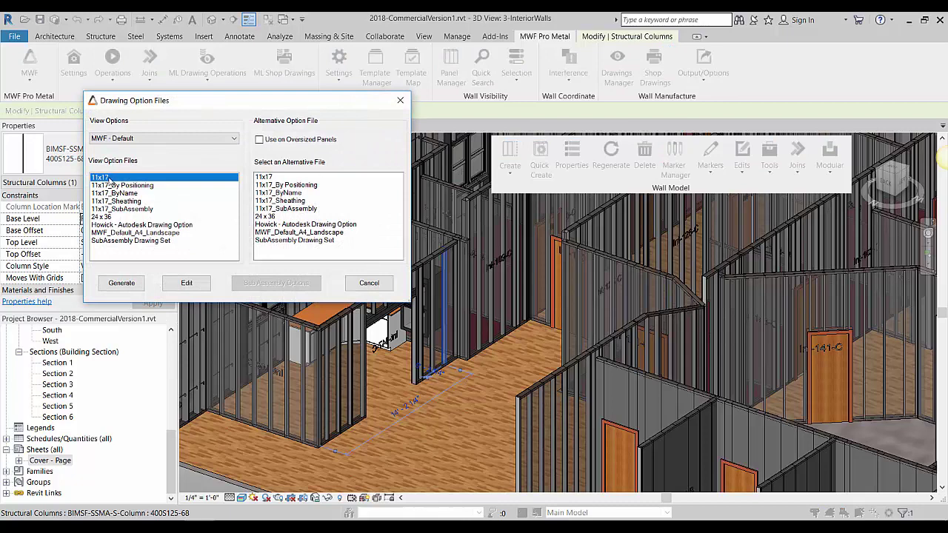
pyautogui.click(121, 282)
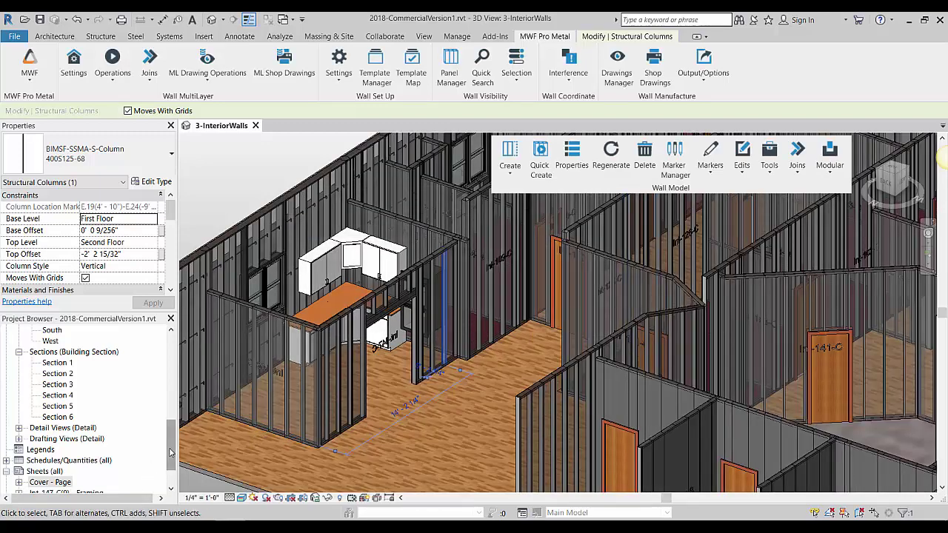
# Open the Int-147-C(0) - Framing sheet
pyautogui.scroll(-1, 172, 461)
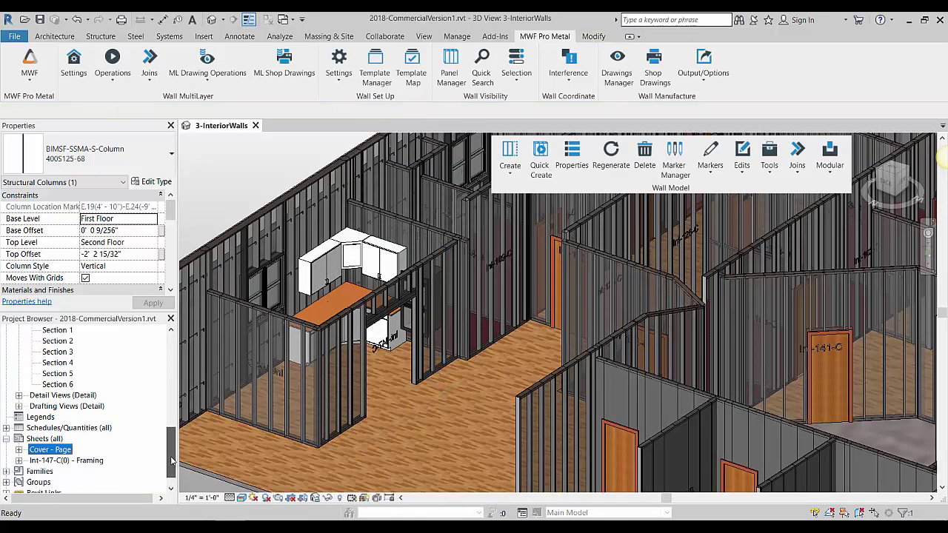
pyautogui.click(87, 460)
pyautogui.doubleClick(86, 460)
# Activate the bill of material view on the sheet and inspect the table's individual member text and column line
pyautogui.click(518, 311)
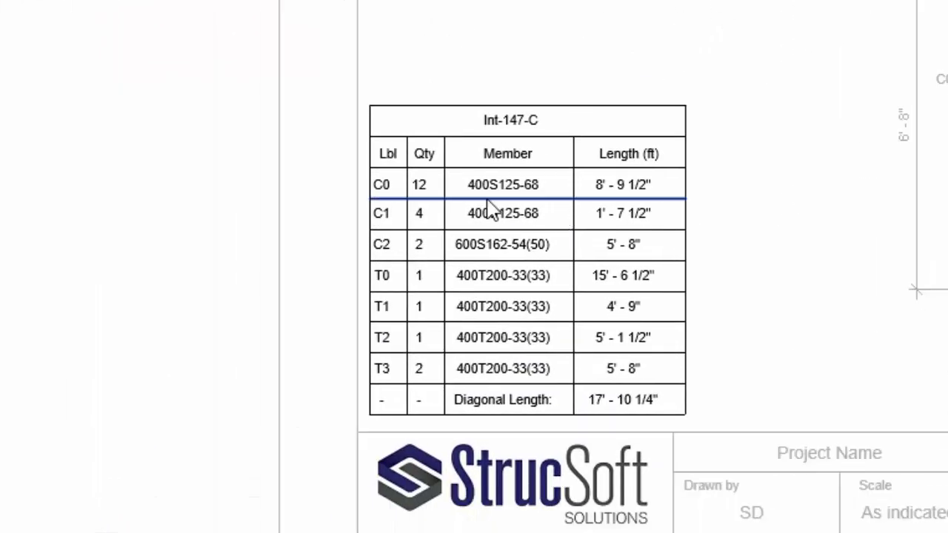
pyautogui.click(509, 190)
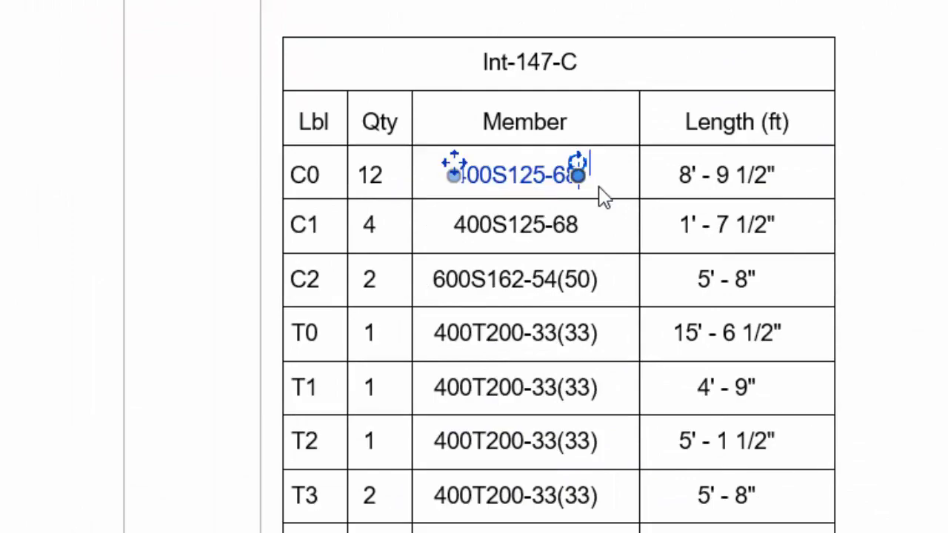
pyautogui.click(640, 202)
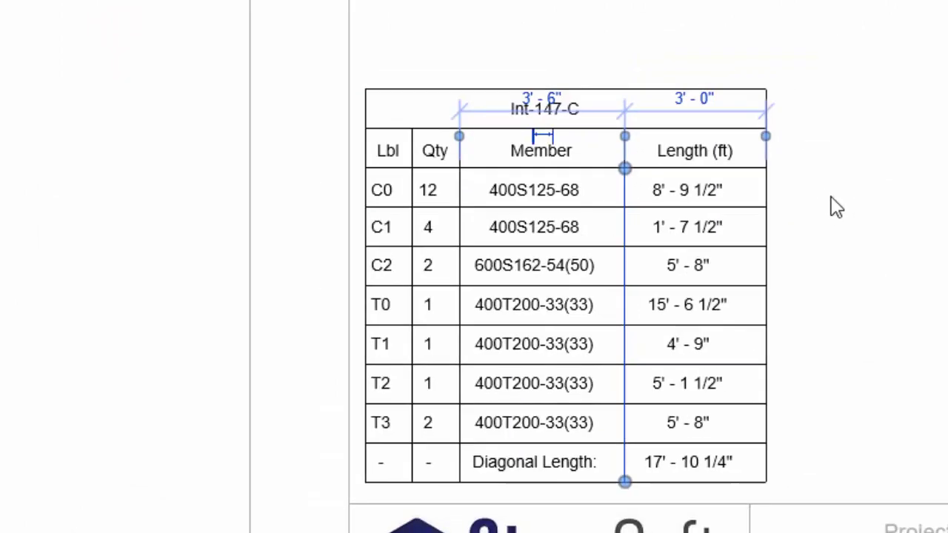
pyautogui.click(845, 200)
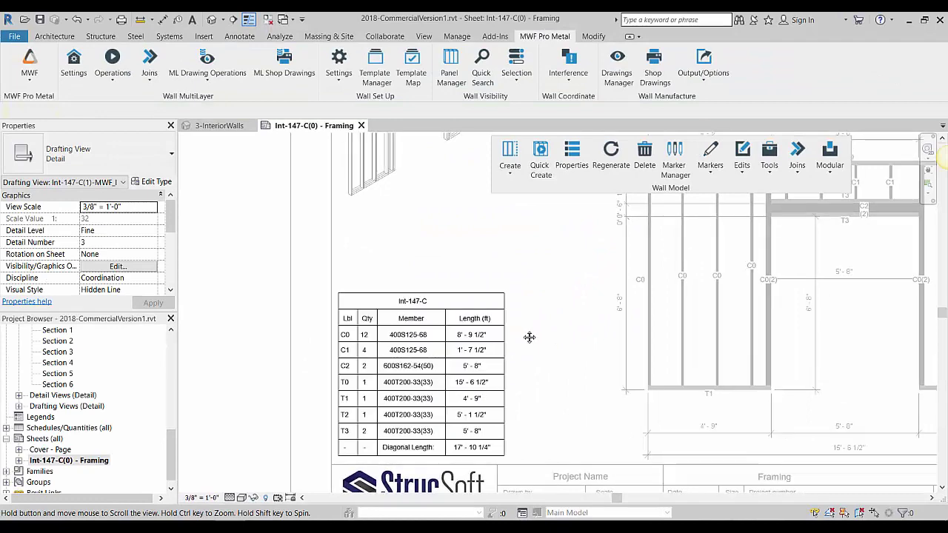
pyautogui.moveTo(529, 336); pyautogui.dragTo(512, 349, button='middle')
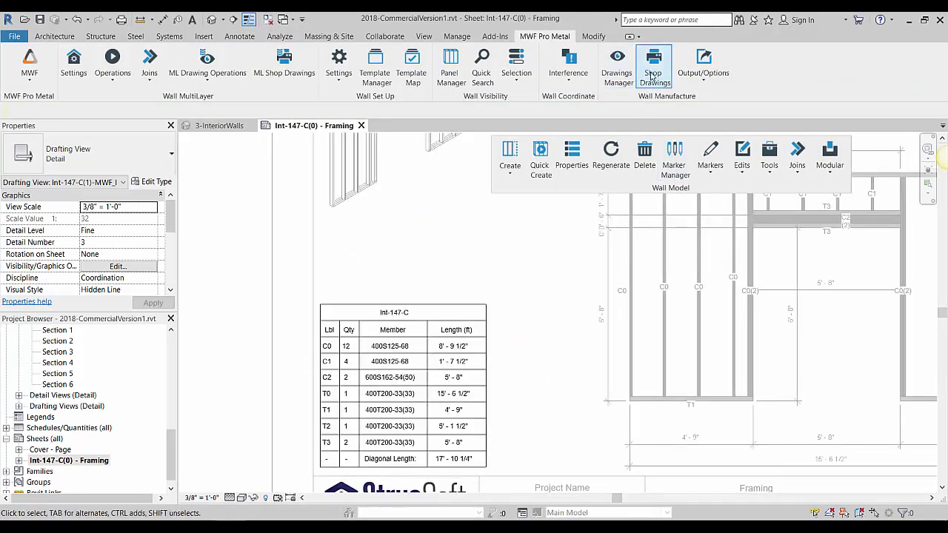
# Open the Bill of Material settings of the 11x17 drawing option file
pyautogui.click(628, 68)
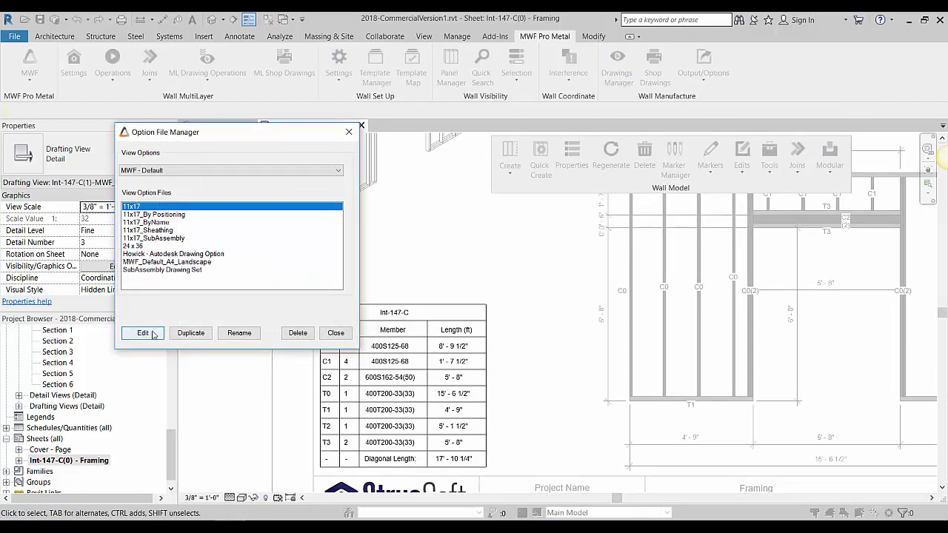
pyautogui.click(147, 333)
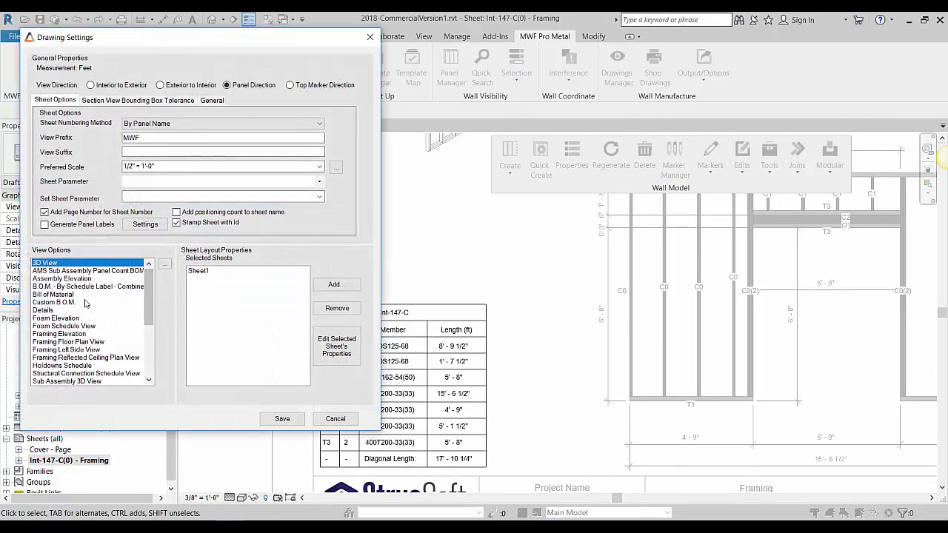
pyautogui.doubleClick(59, 295)
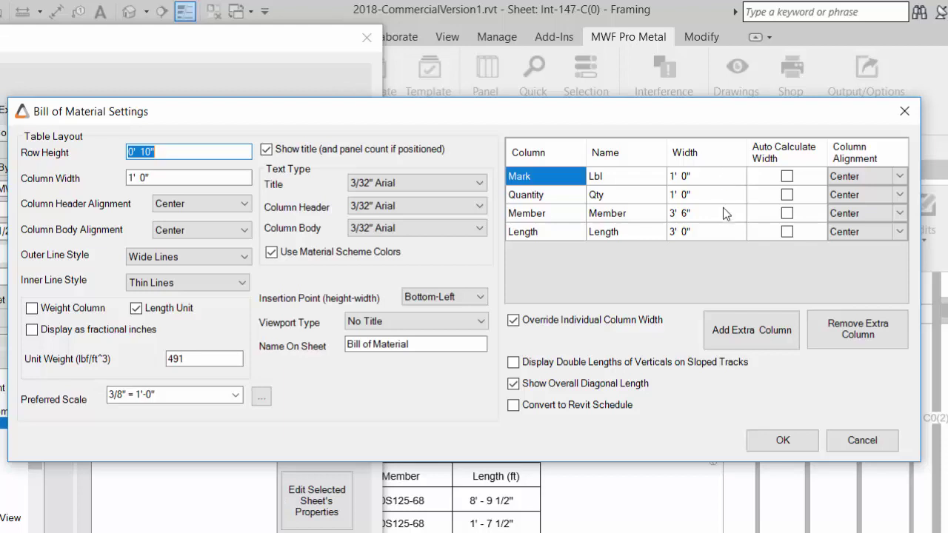
# Set the widths of the Mark and Quantity columns to 0' 1" each
pyautogui.click(704, 179)
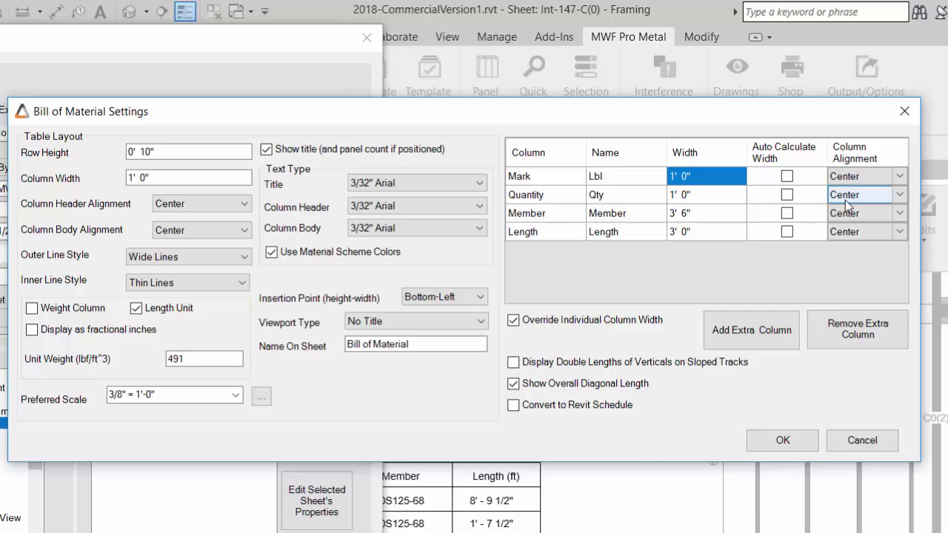
pyautogui.write("0'")
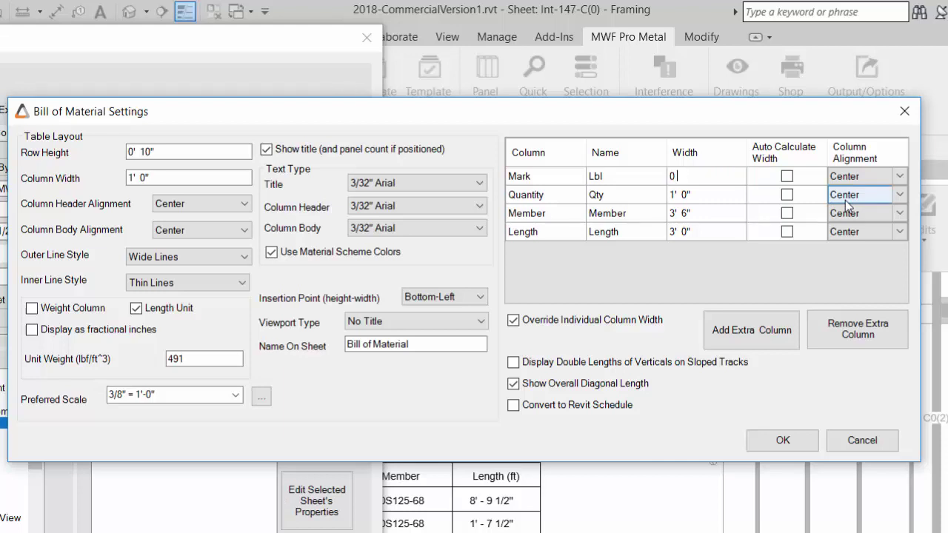
pyautogui.write(' 1')
pyautogui.press('Tab')
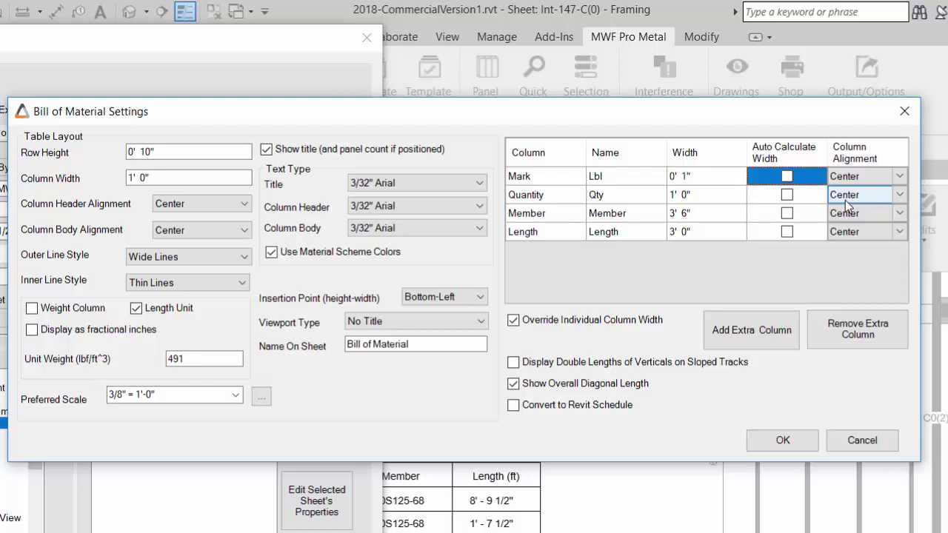
pyautogui.click(725, 173)
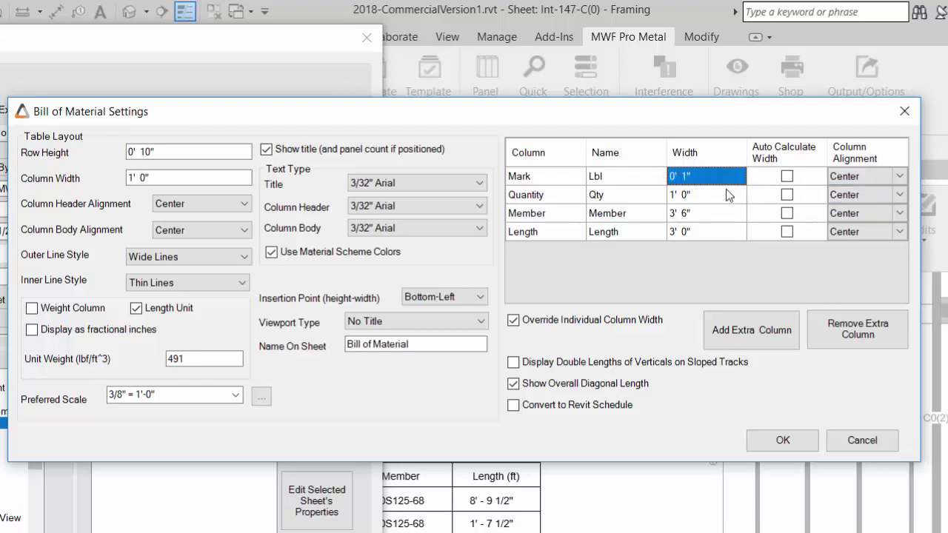
pyautogui.click(716, 213)
pyautogui.click(716, 197)
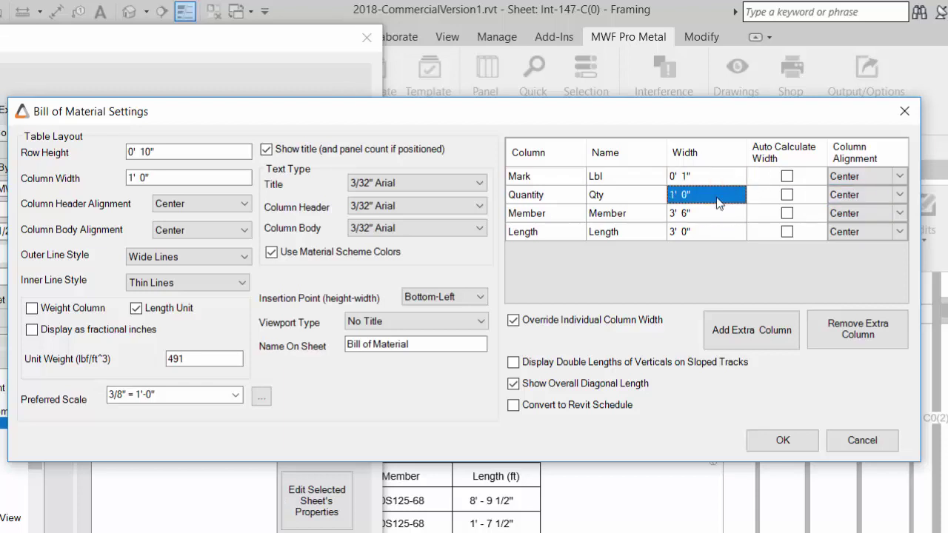
pyautogui.click(716, 195)
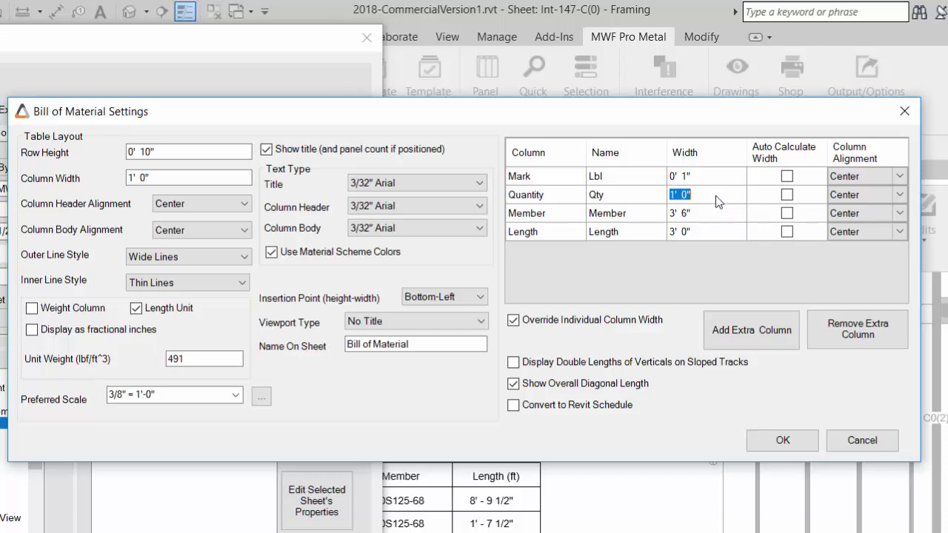
pyautogui.write('0 1')
# Set the widths of the Member and Length columns to 0' 2" each
pyautogui.click(715, 213)
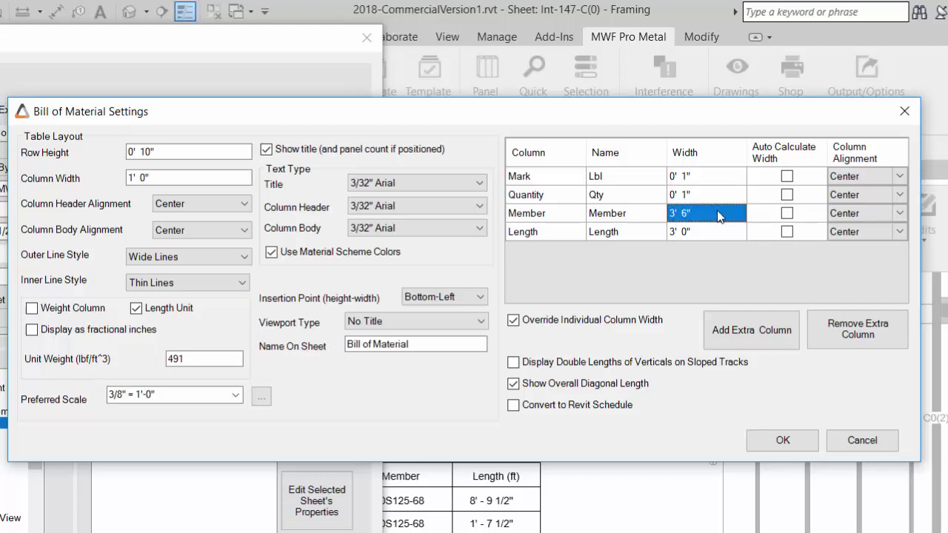
pyautogui.write("0'")
pyautogui.write(' 2')
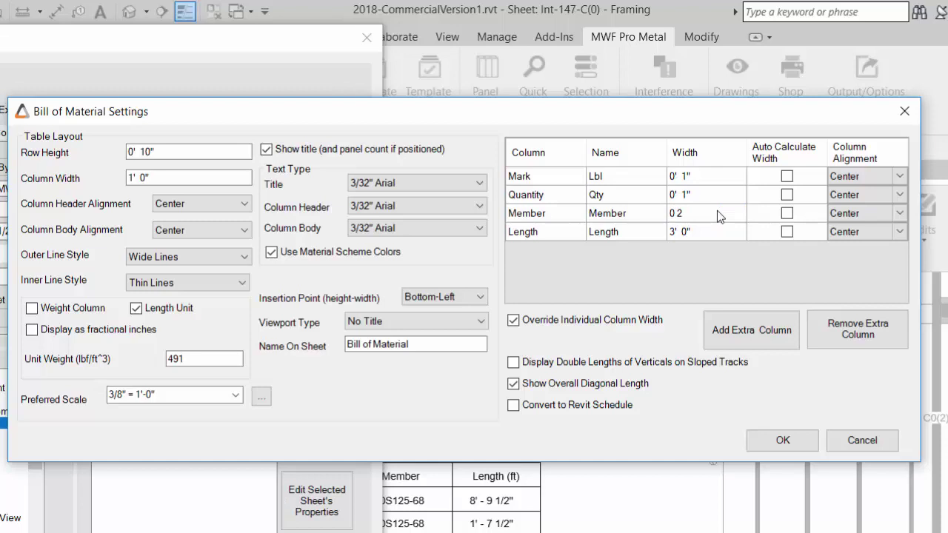
pyautogui.click(713, 231)
pyautogui.write("0'")
pyautogui.write(' 2')
pyautogui.click(747, 249)
# Enable Convert to Revit Schedule for the bill of material and save the 11x17 drawing settings
pyautogui.click(513, 405)
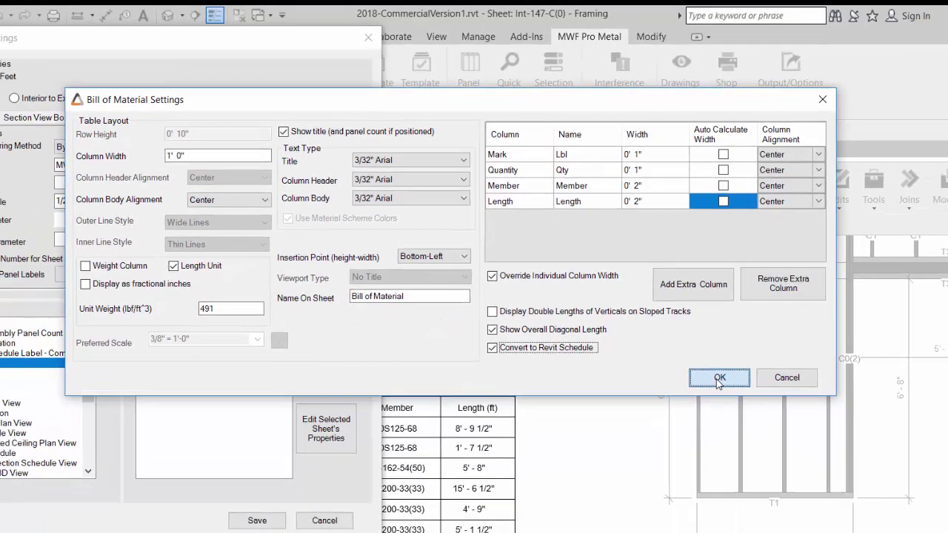
pyautogui.click(783, 436)
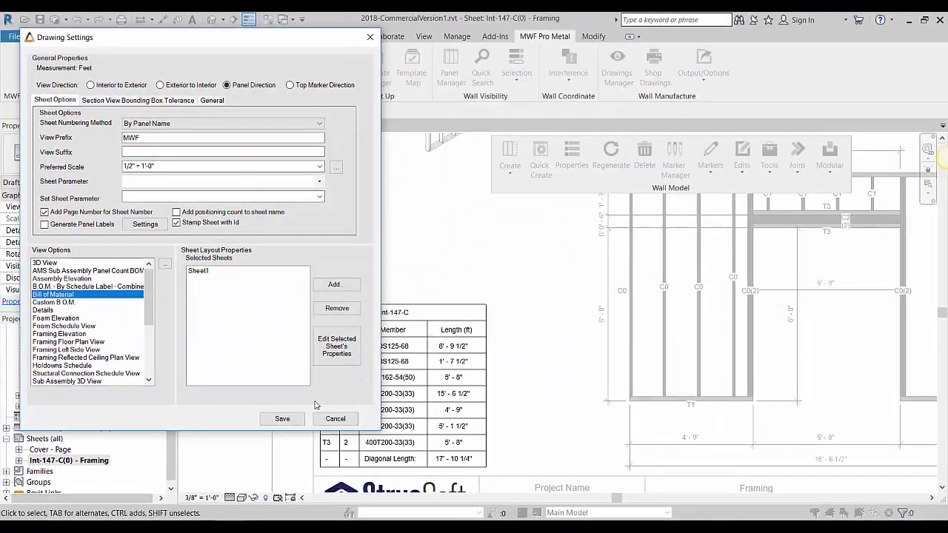
pyautogui.click(282, 418)
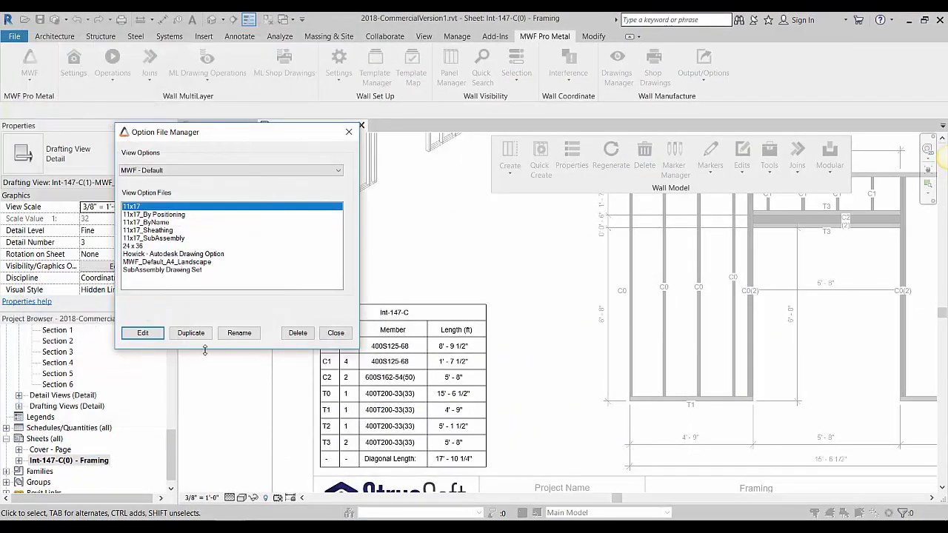
pyautogui.click(335, 333)
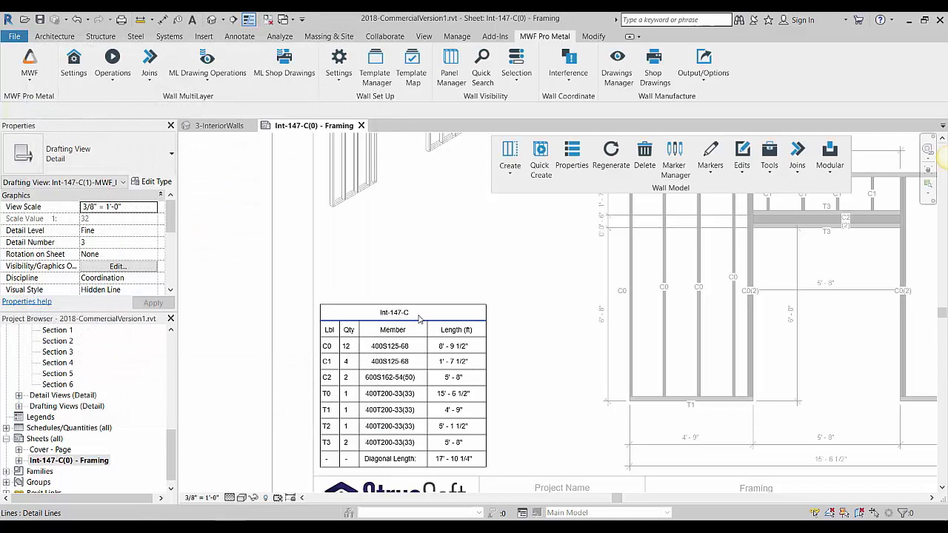
# Generate the shop drawing of the wall panel at the kitchen's open end in the 3-InteriorWalls view, using the 11x17 option file
pyautogui.click(219, 126)
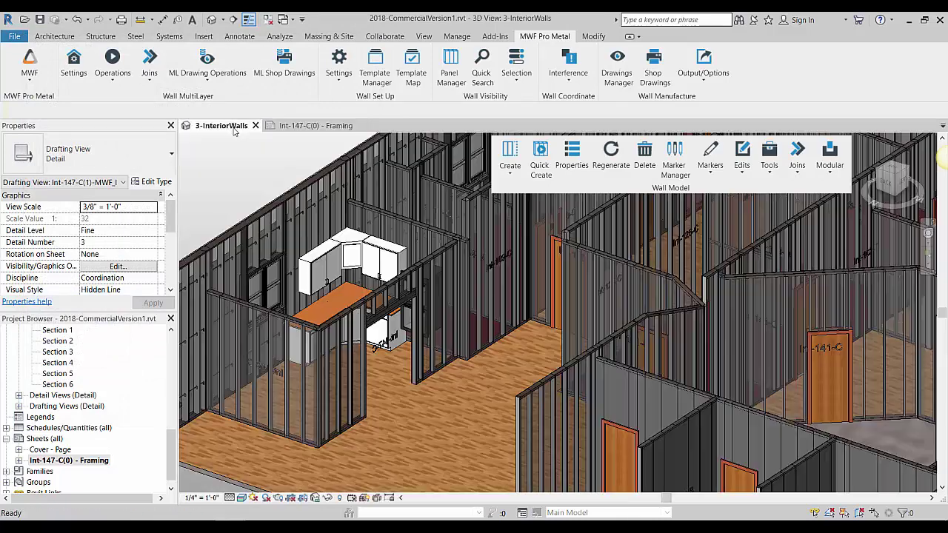
pyautogui.scroll(2, 366, 381)
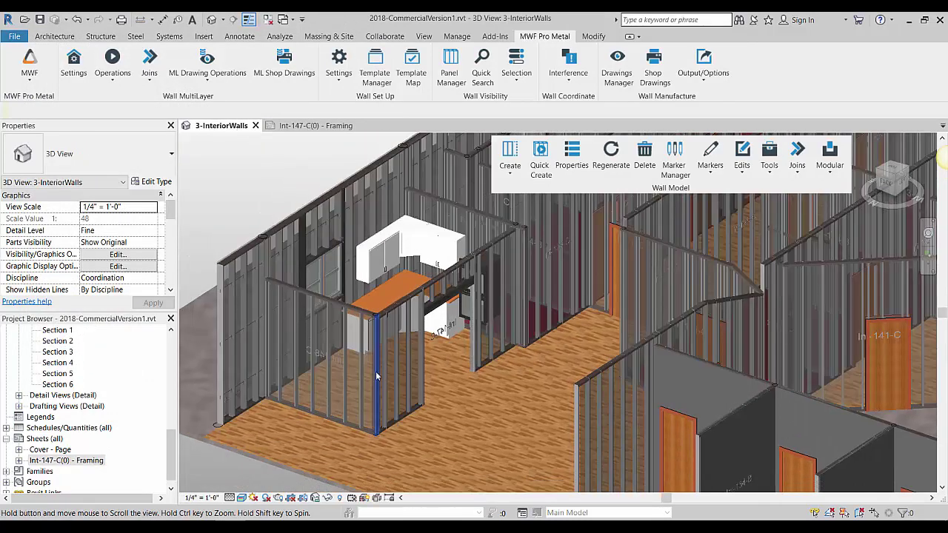
pyautogui.click(358, 381)
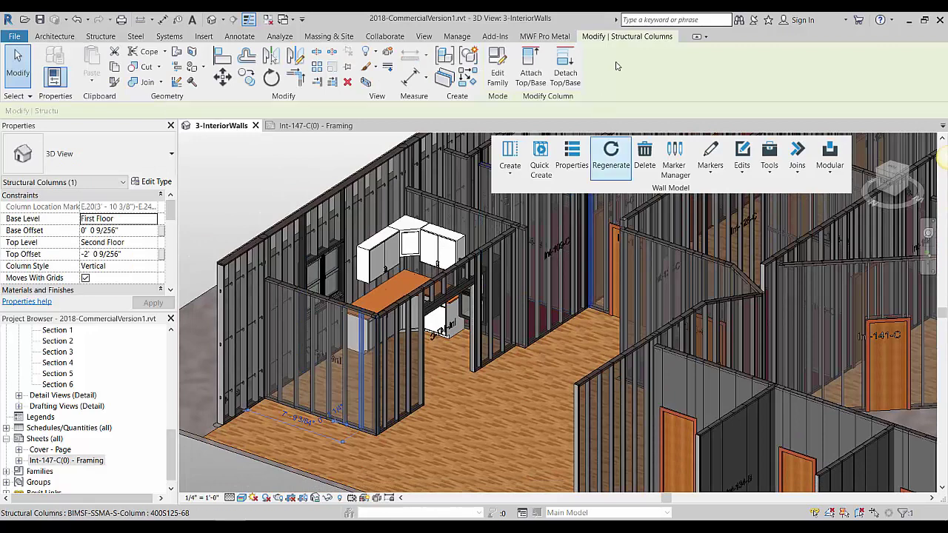
pyautogui.click(544, 36)
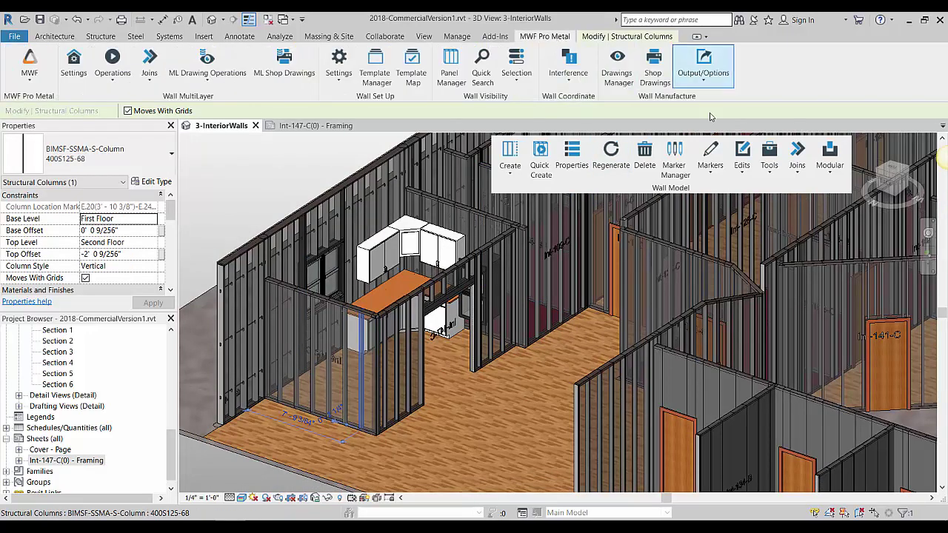
pyautogui.click(653, 74)
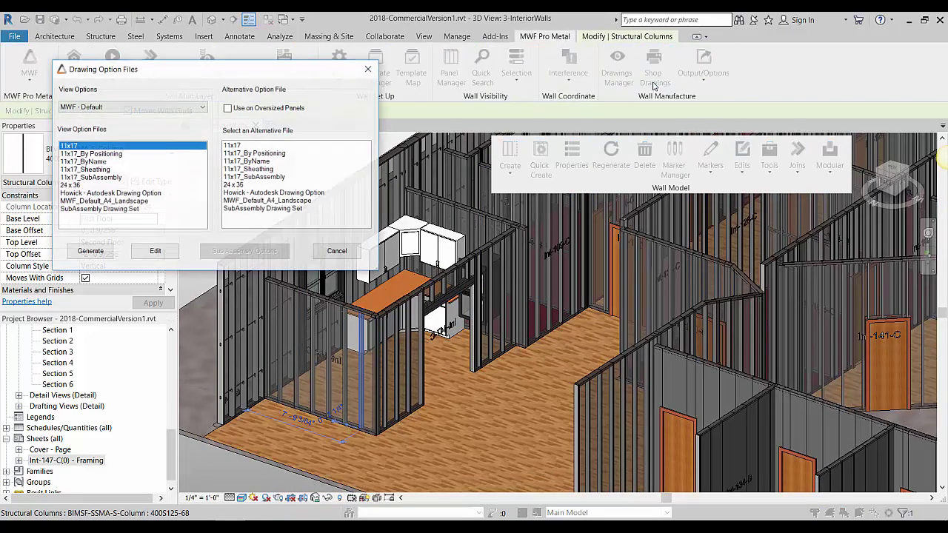
pyautogui.click(89, 251)
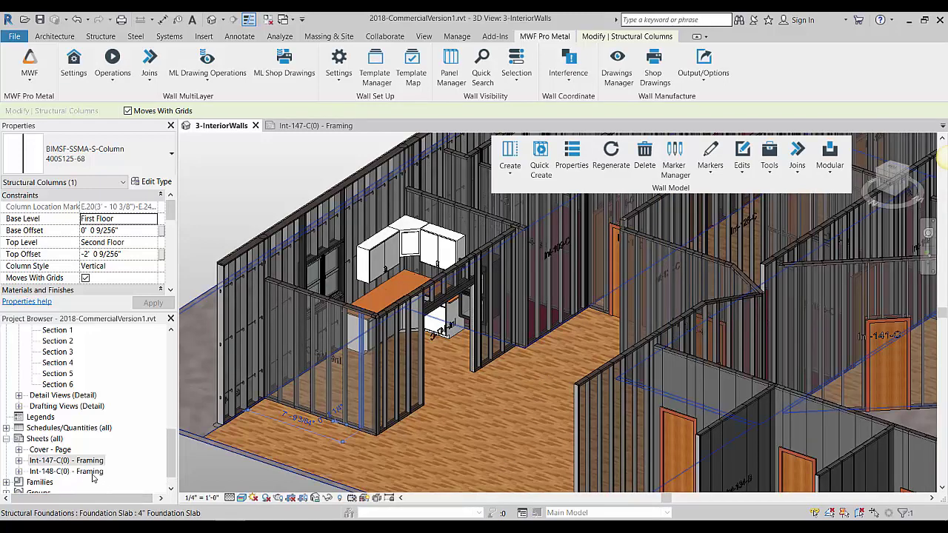
# Open the Int-148-C(0) - Framing sheet and open its Bill of Material table as a schedule
pyautogui.doubleClick(91, 472)
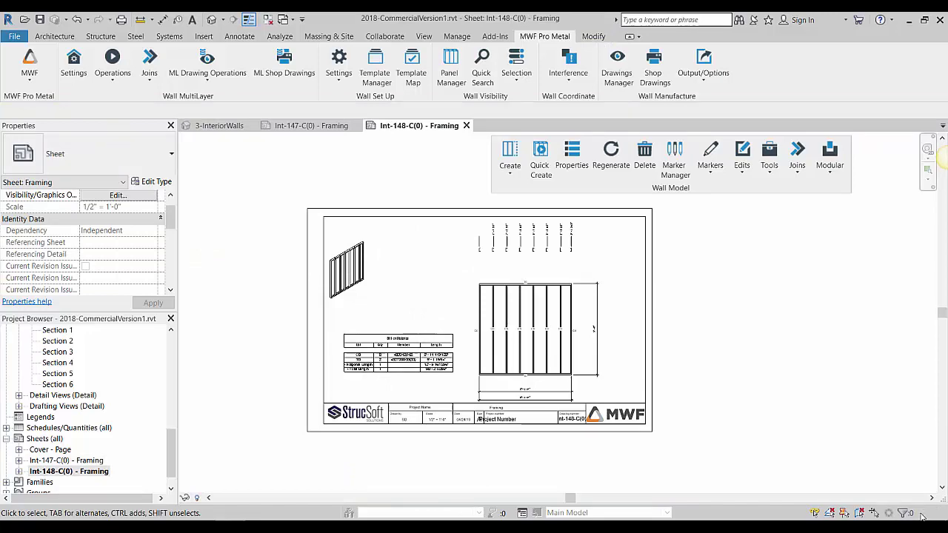
pyautogui.scroll(2, 394, 396)
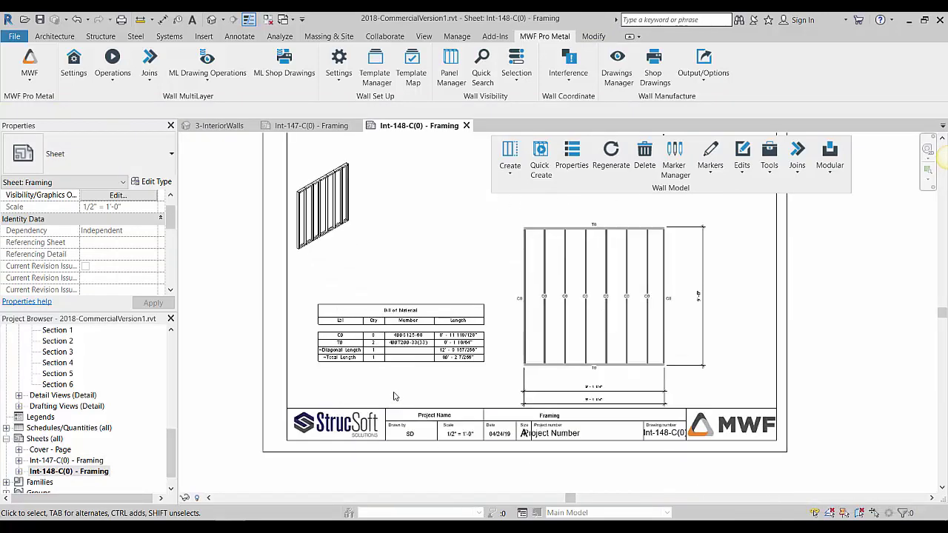
pyautogui.scroll(2, 393, 396)
pyautogui.scroll(2, 434, 395)
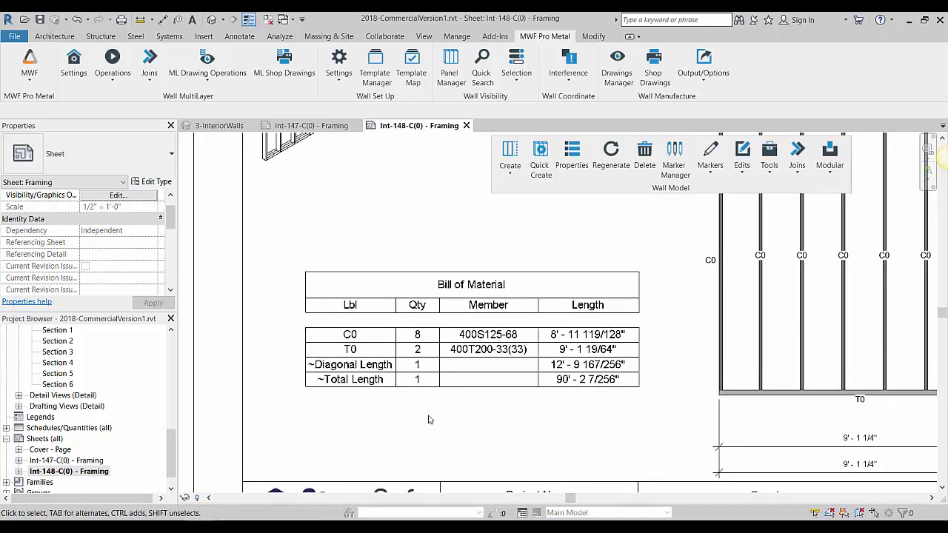
pyautogui.doubleClick(442, 371)
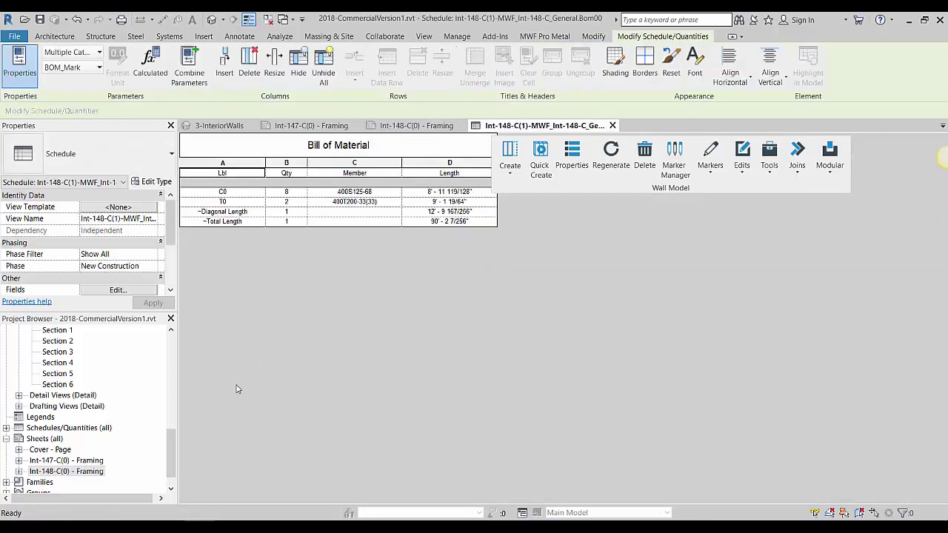
# Add the Cost field to the Bill of Material schedule's scheduled fields, following BOM_Length
pyautogui.click(137, 289)
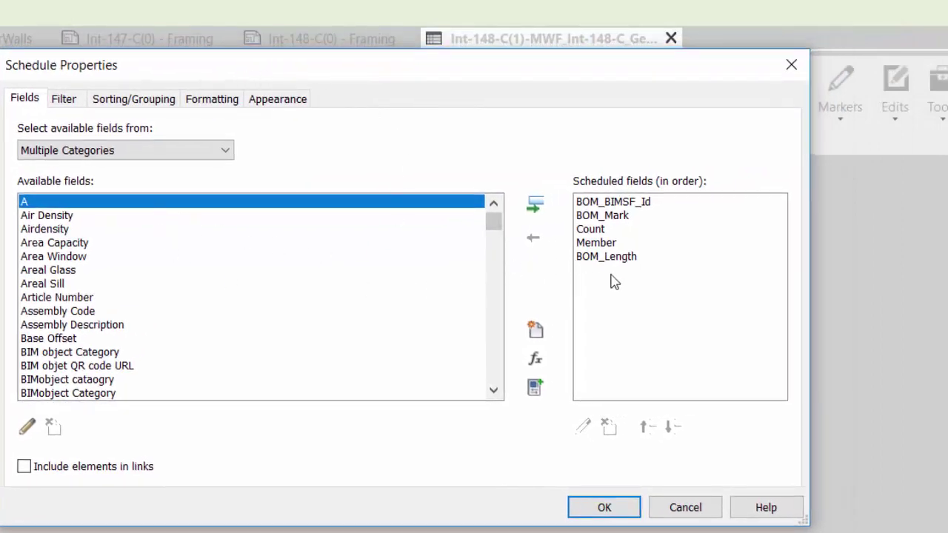
pyautogui.moveTo(492, 221); pyautogui.dragTo(491, 250)
pyautogui.click(39, 326)
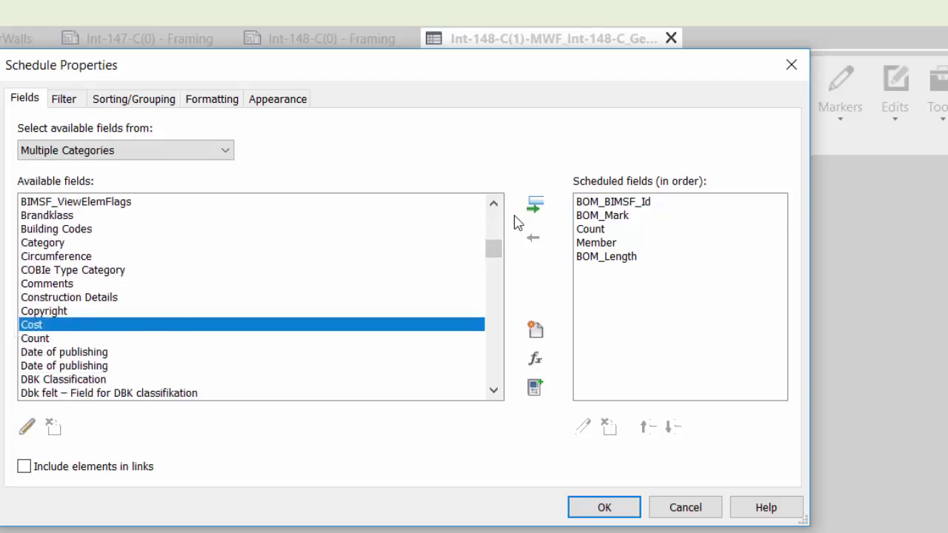
pyautogui.click(534, 205)
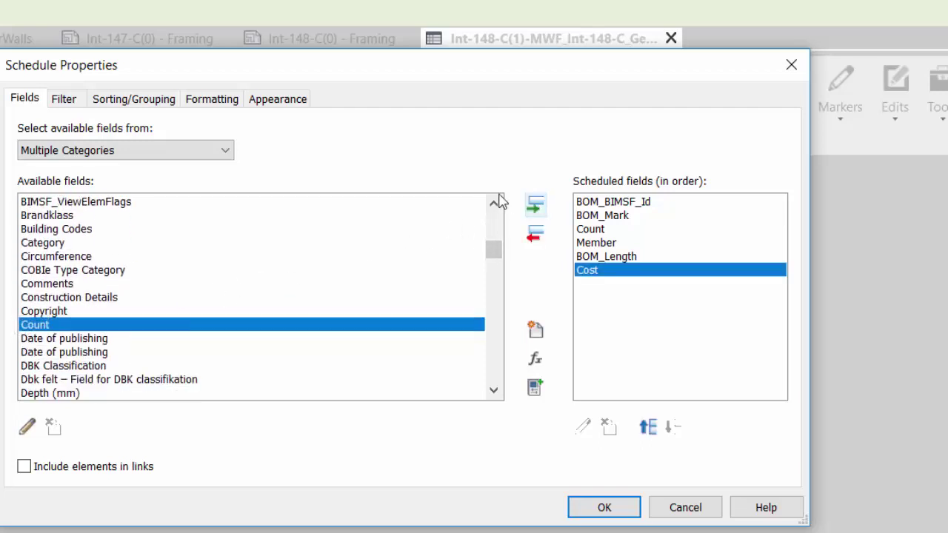
pyautogui.click(607, 507)
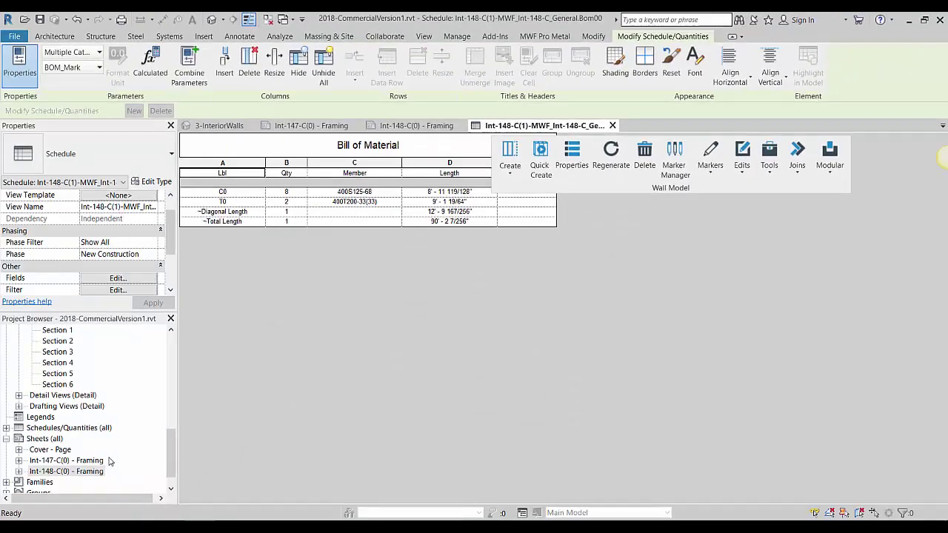
# Reopen the Int-148-C(0) - Framing sheet and check the Bill of Material table and the overall sheet layout
pyautogui.click(93, 472)
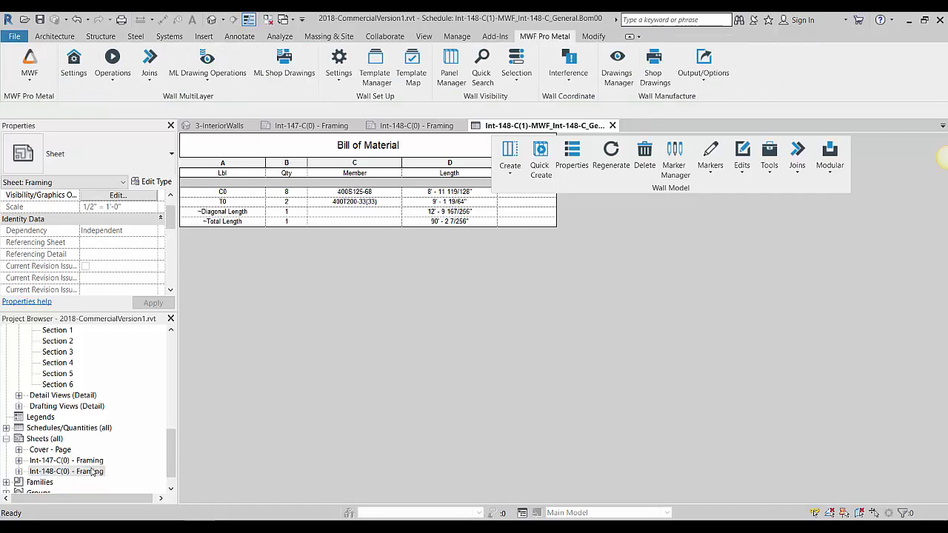
pyautogui.doubleClick(88, 472)
pyautogui.moveTo(397, 428); pyautogui.dragTo(370, 416, button='middle')
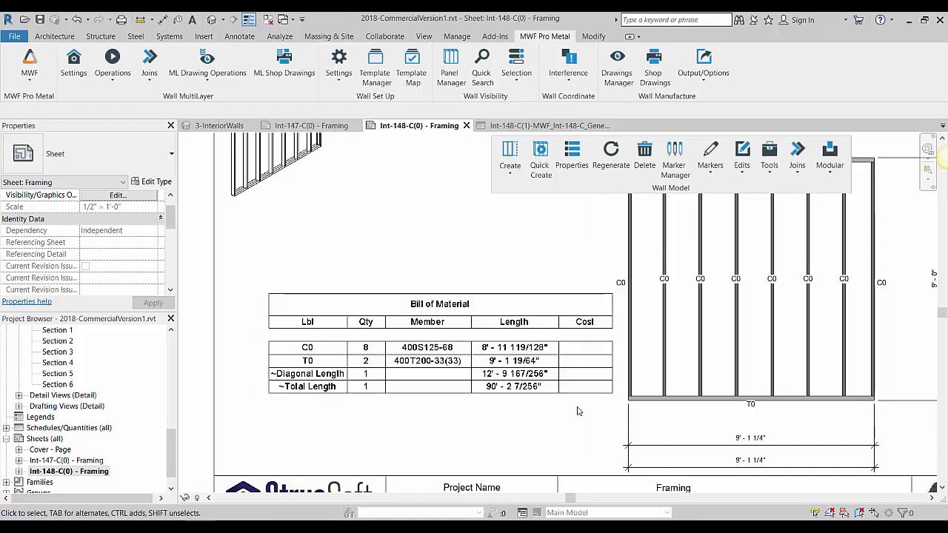
pyautogui.scroll(-5, 578, 411)
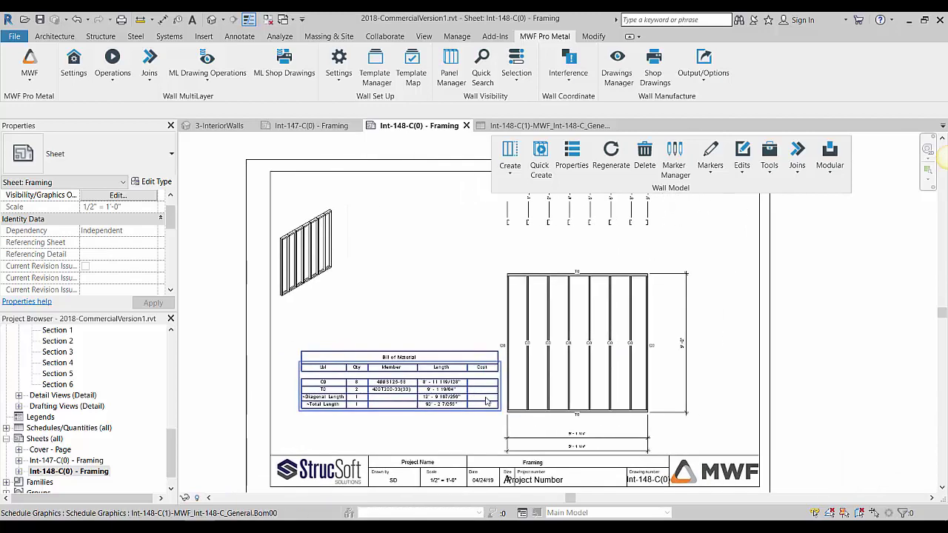
pyautogui.scroll(-2, 522, 392)
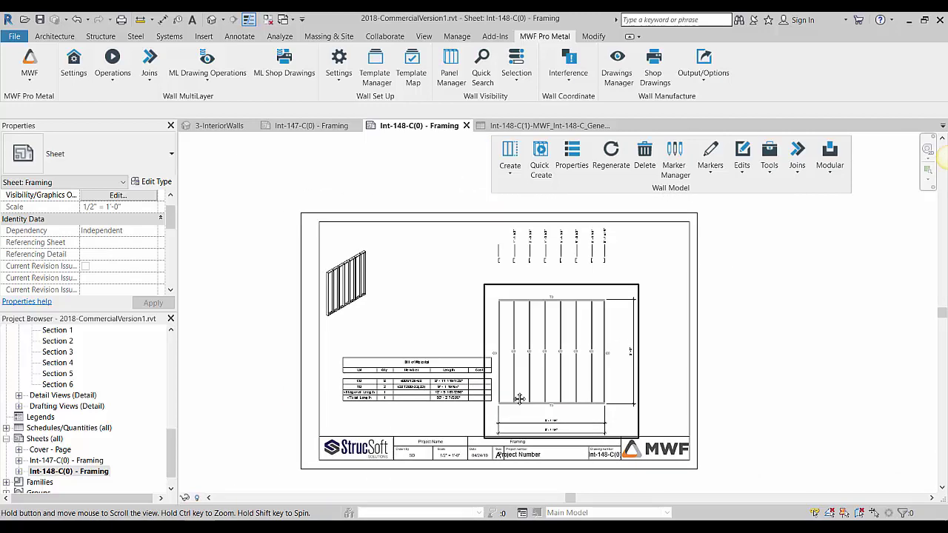
pyautogui.click(740, 380)
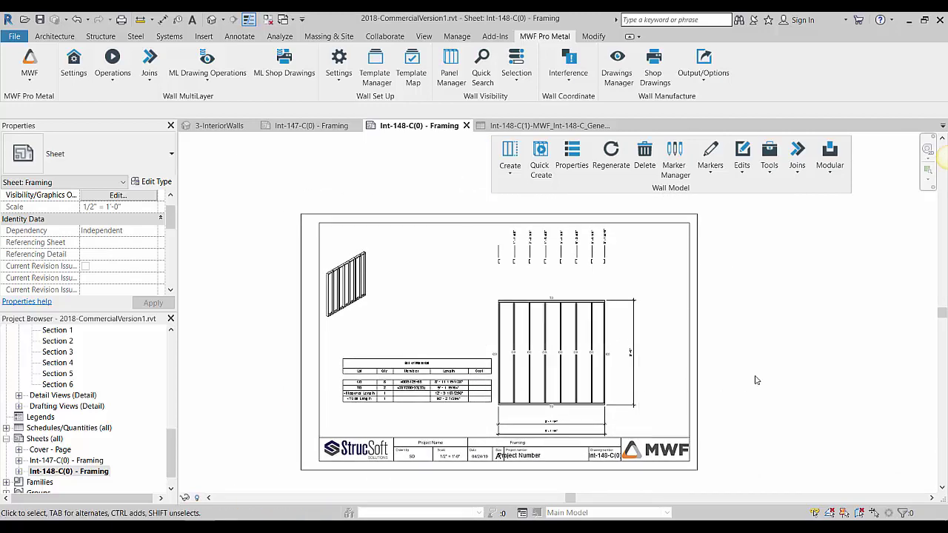